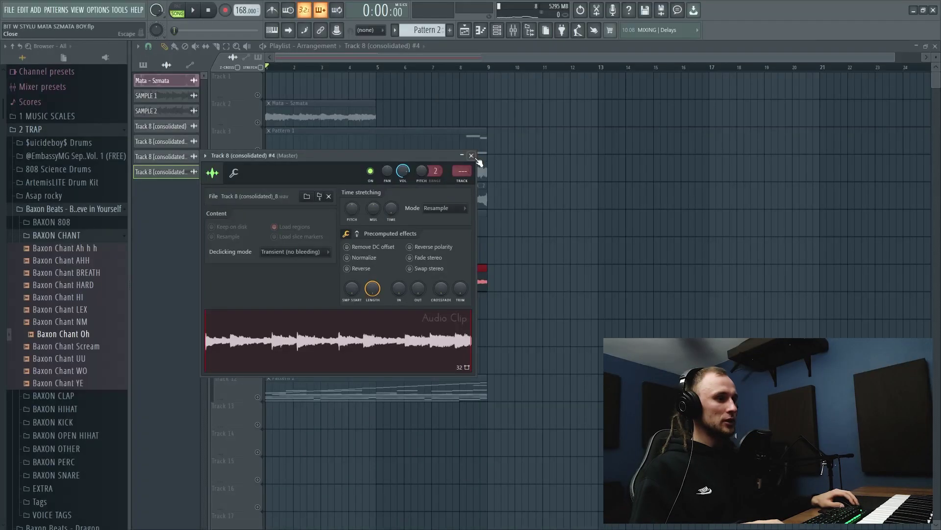
Load the Track 8 (consolidated) #4 audio clip's sample into a new Fruity Slicer channel
left_click(472, 156)
left_click(406, 264)
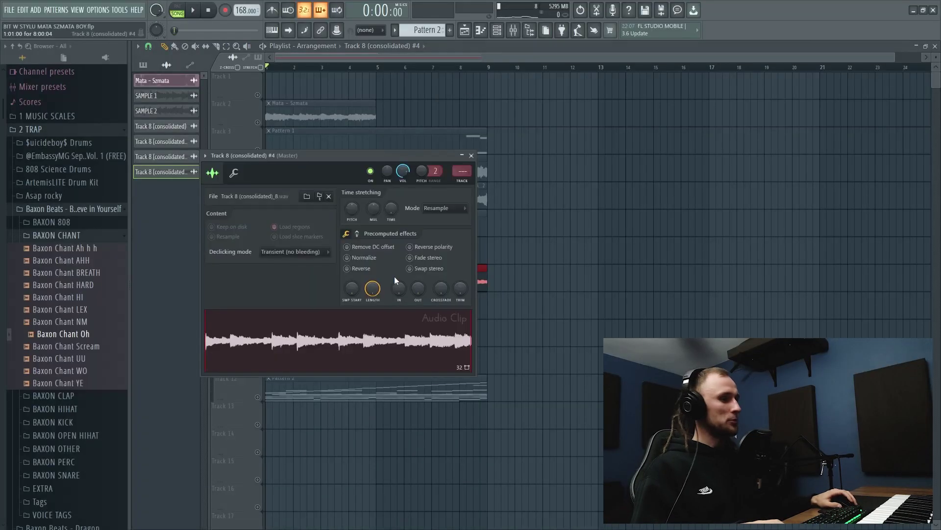
right_click(281, 333)
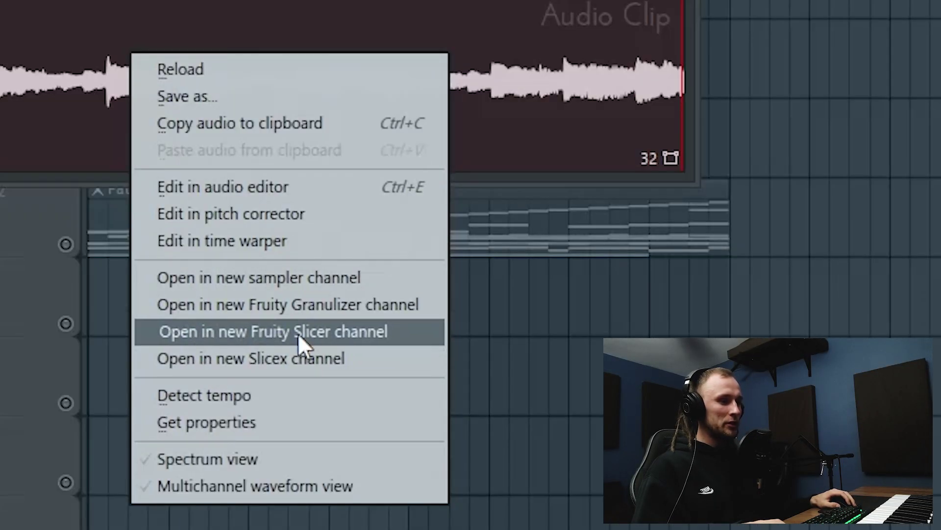
left_click(326, 340)
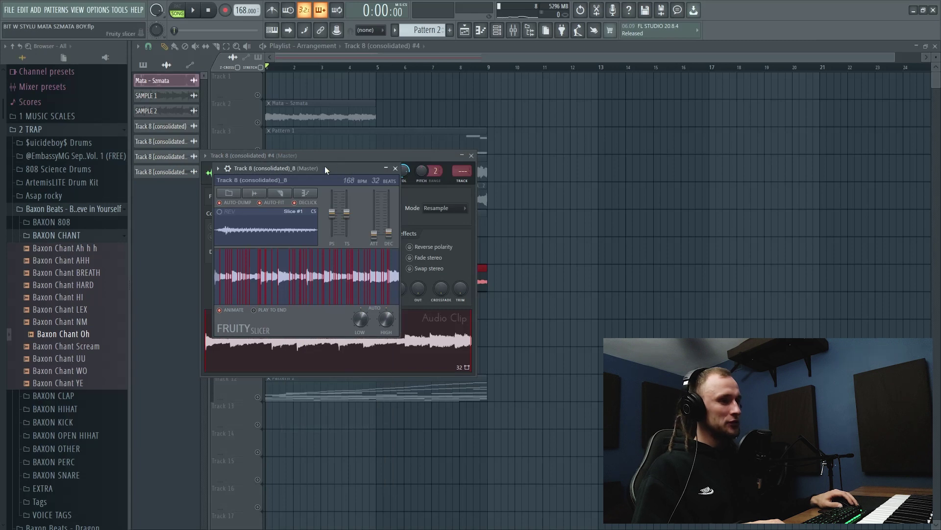
Slice the loaded sample at every beat in the Fruity Slicer
left_click_drag(325, 168, 422, 128)
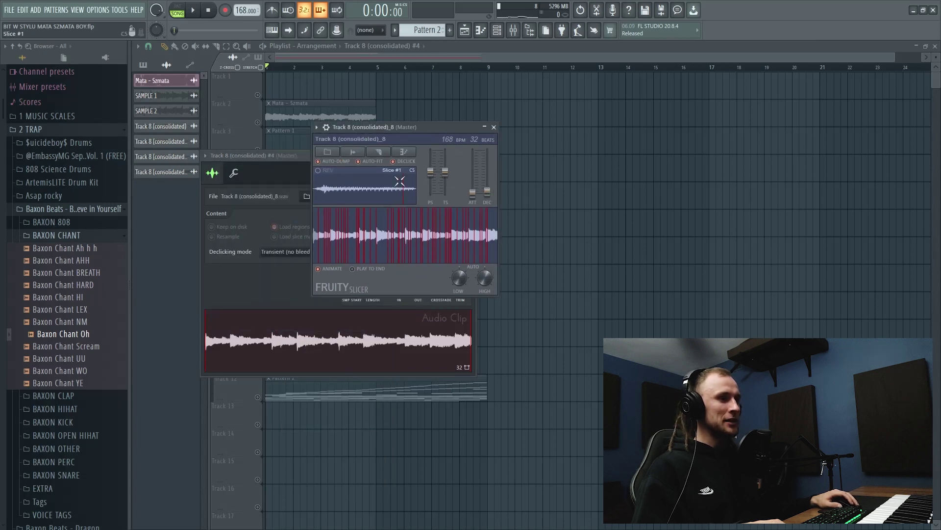
left_click(378, 153)
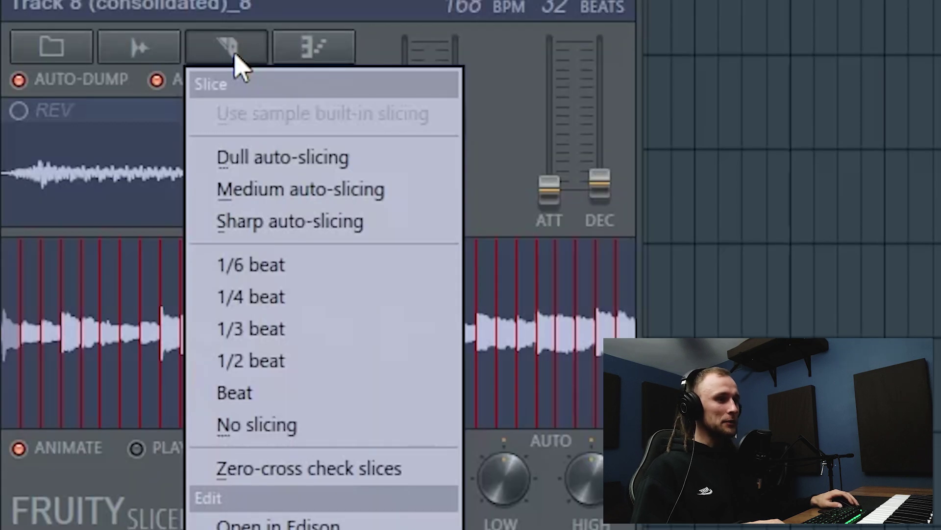
left_click(255, 392)
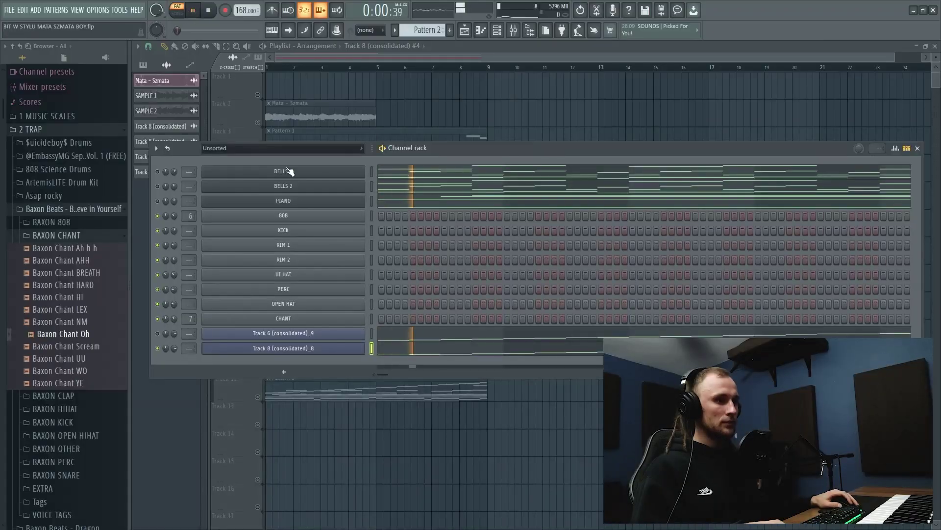
Raise the attack slightly in the Track 8 (consolidated)_8 slicer channel and open that channel's piano roll
left_click(453, 349)
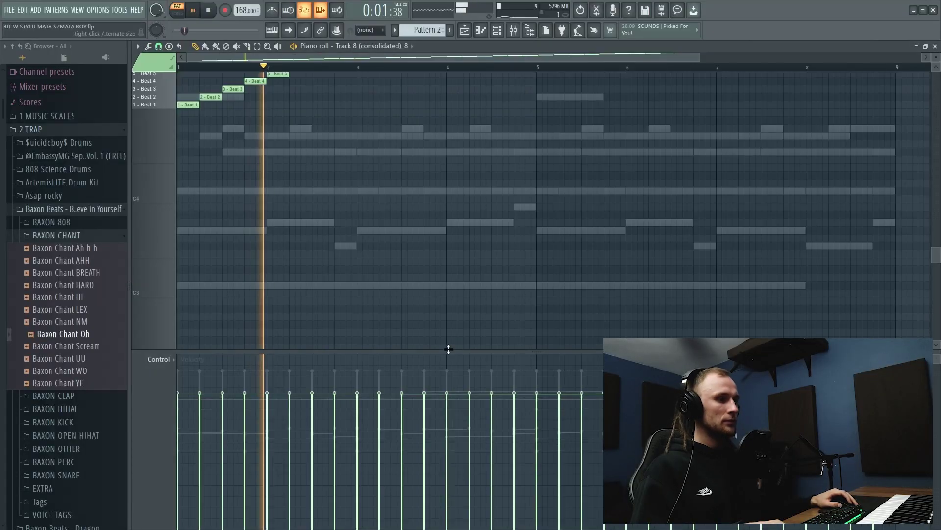
left_click(497, 30)
left_click(284, 348)
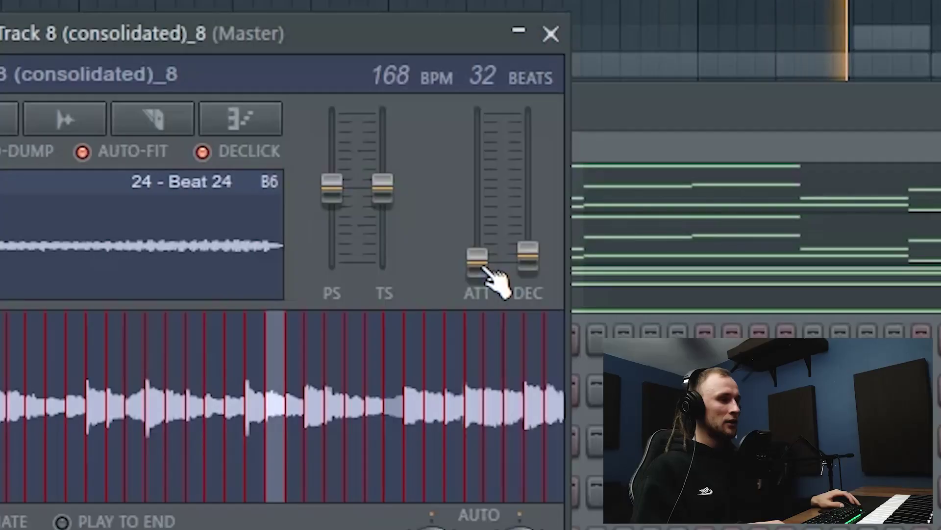
left_click_drag(490, 265, 490, 256)
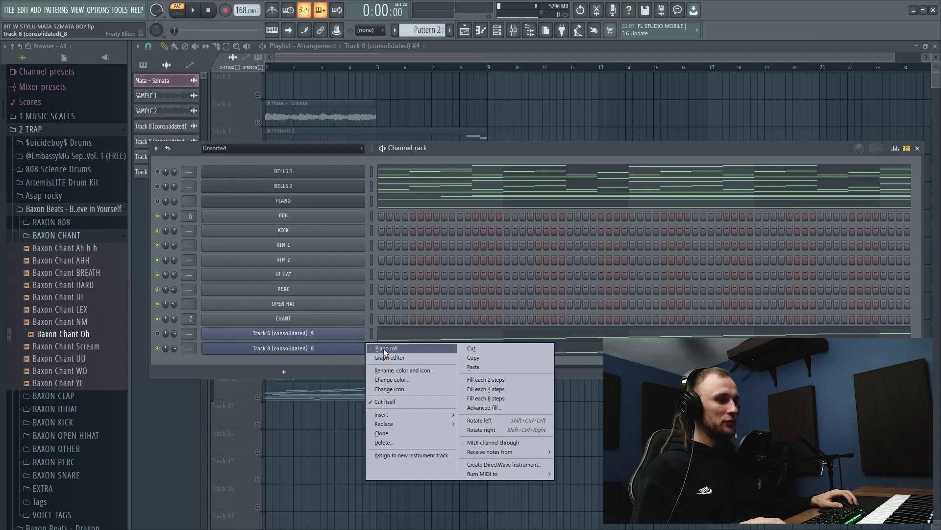
left_click(383, 349)
scroll(484, 209, "down", 2)
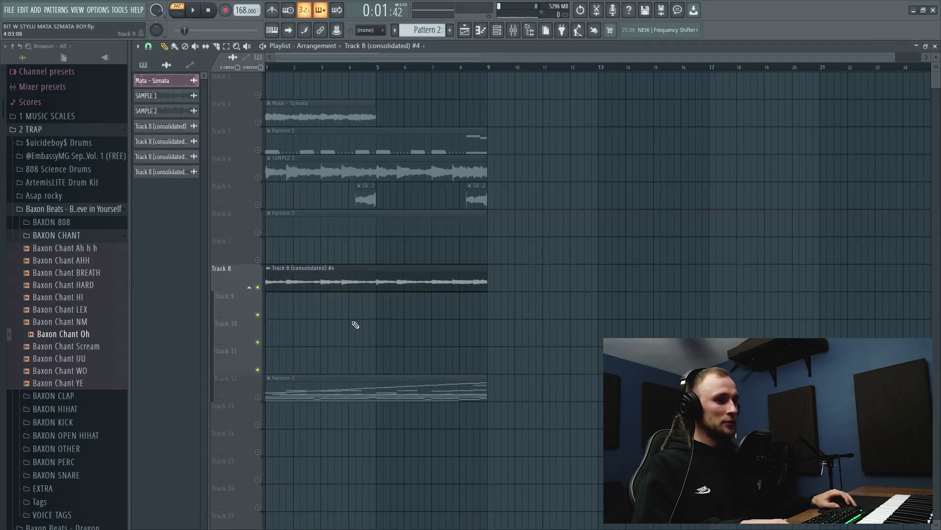
Solo Track 12 with the Pattern 2 clip and consolidate it to audio from the track start
left_click(258, 397)
scroll(231, 328, "down", 2)
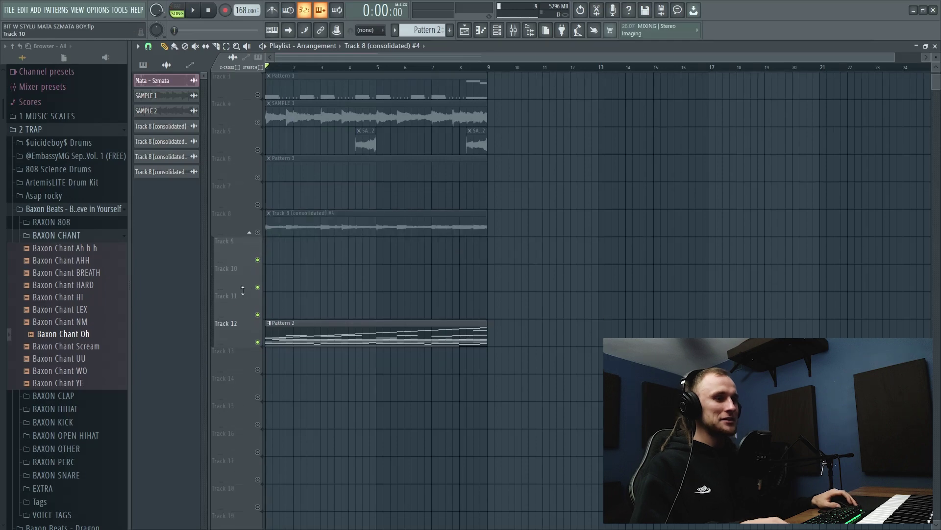
right_click(231, 328)
mouse_move(275, 454)
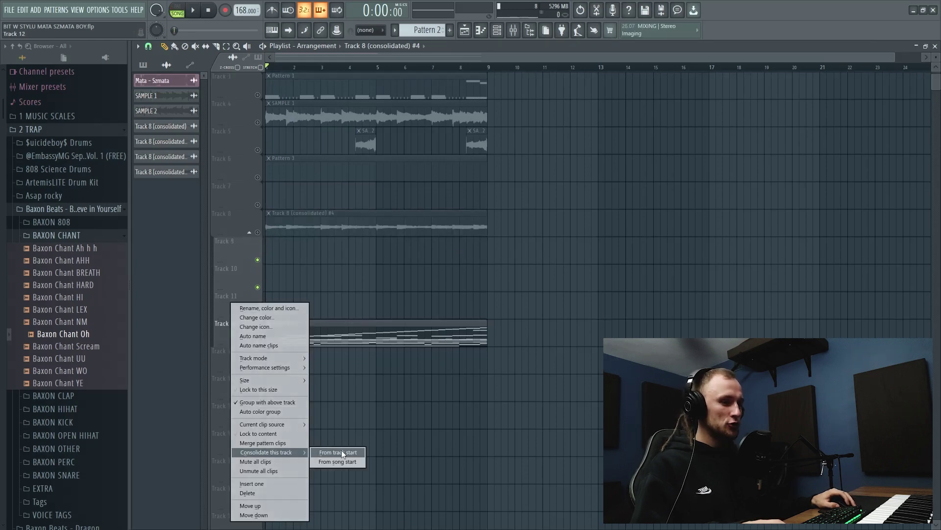
left_click(341, 450)
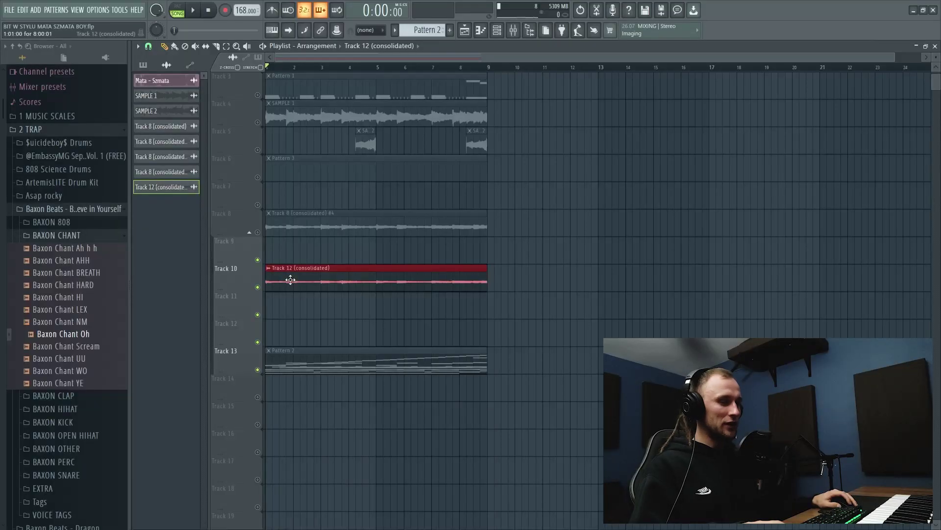
Normalize the Track 12 (consolidated) audio clip in its channel settings
double_click(274, 282)
left_click(331, 222)
left_click(438, 111)
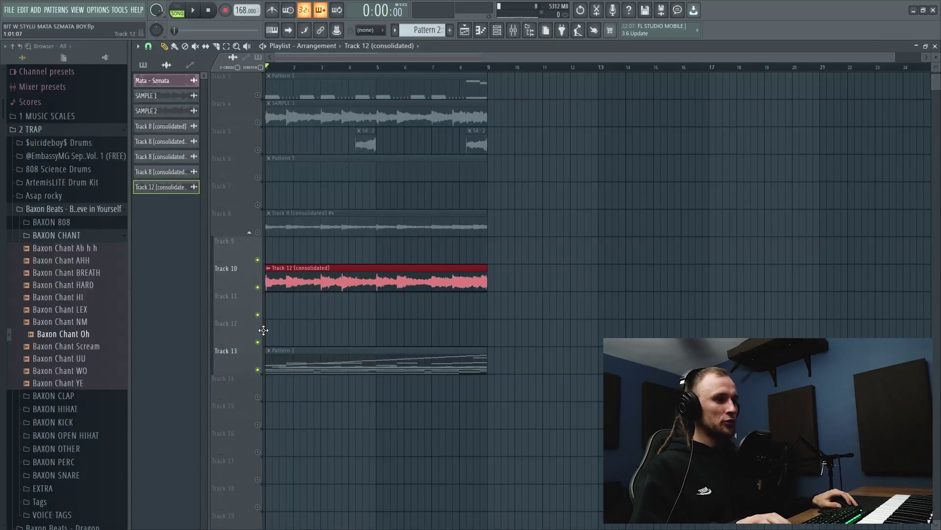
Duplicate the normalized clip onto Track 11 and turn the copy into a unique, reversed clip
left_click_drag(272, 291, 273, 318)
left_click(268, 296)
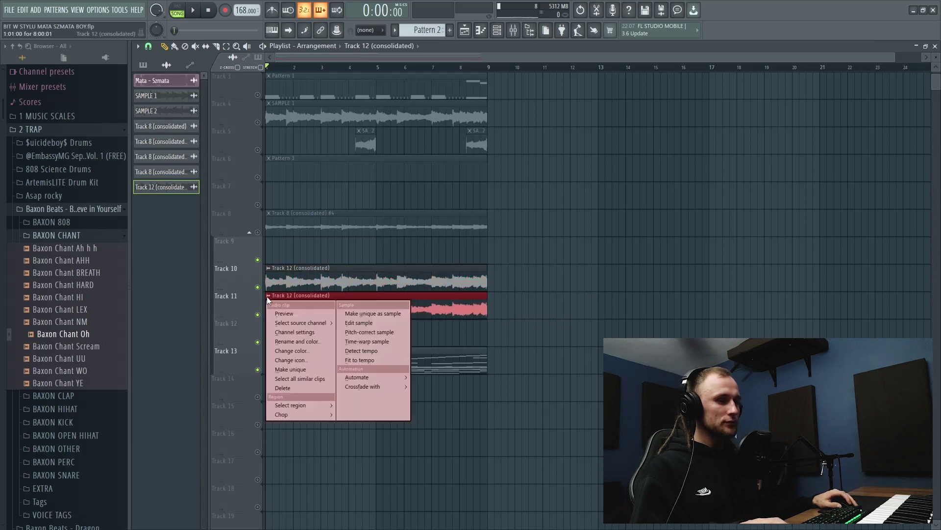
left_click(296, 369)
left_click(445, 129)
Slice the reversed clip on Track 11 and keep only the short pieces at the ends of bars 4 and 8
scroll(435, 321, "up", 2)
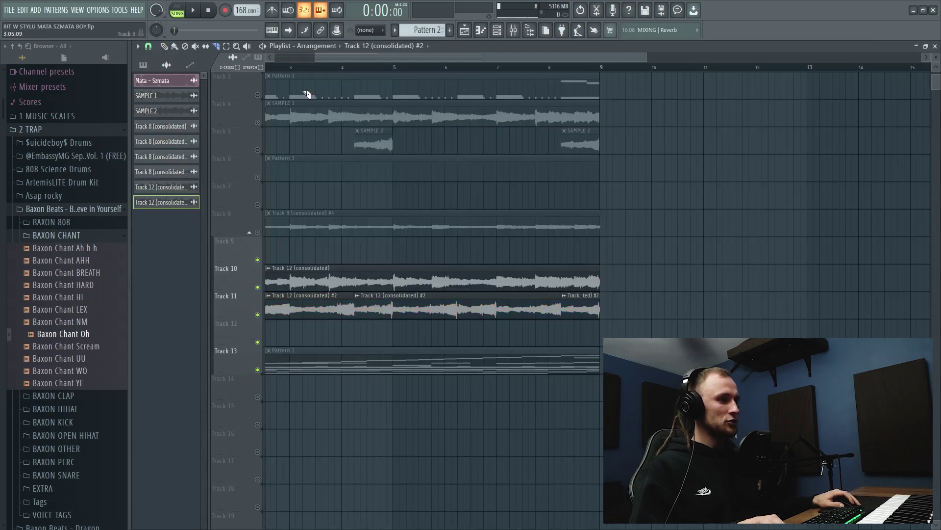
scroll(467, 267, "down", 3)
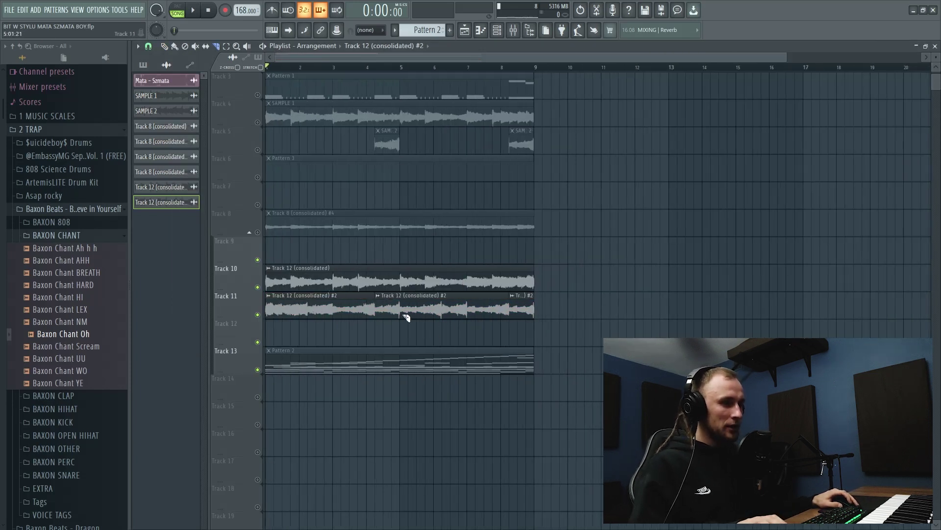
double_click(468, 313)
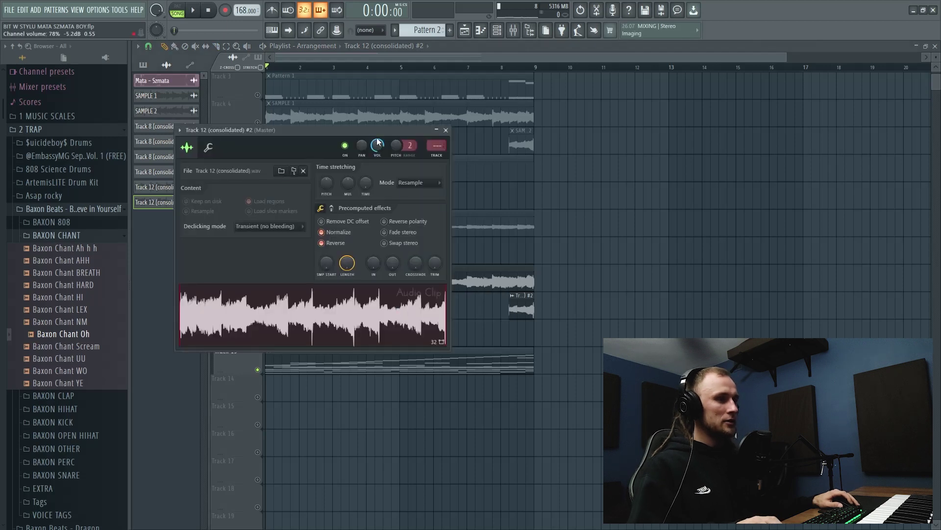
left_click(446, 130)
scroll(399, 267, "down", 2)
Route the Track 12 (consolidated) clip to mixer track 2 (SAMPLE 1) and its reversed copy to mixer track 3 (SAMPLE 2)
double_click(399, 267)
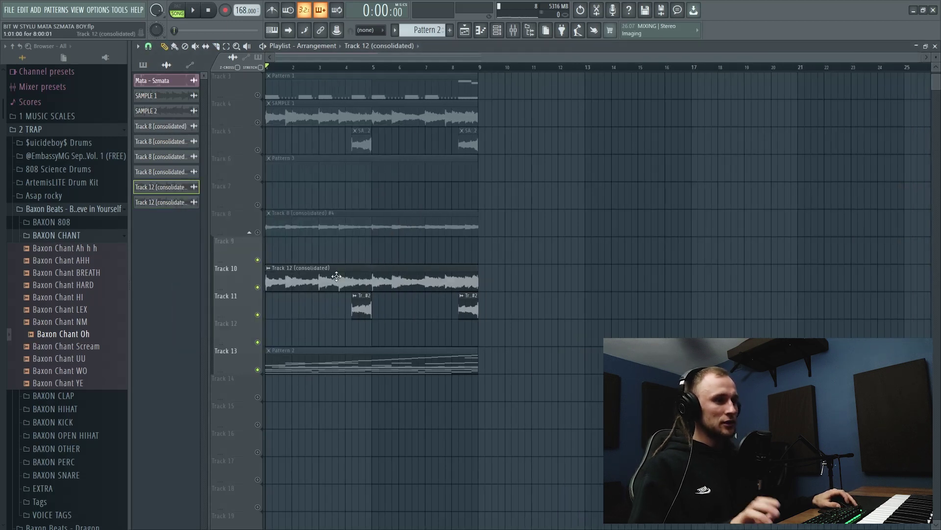
left_click(433, 117)
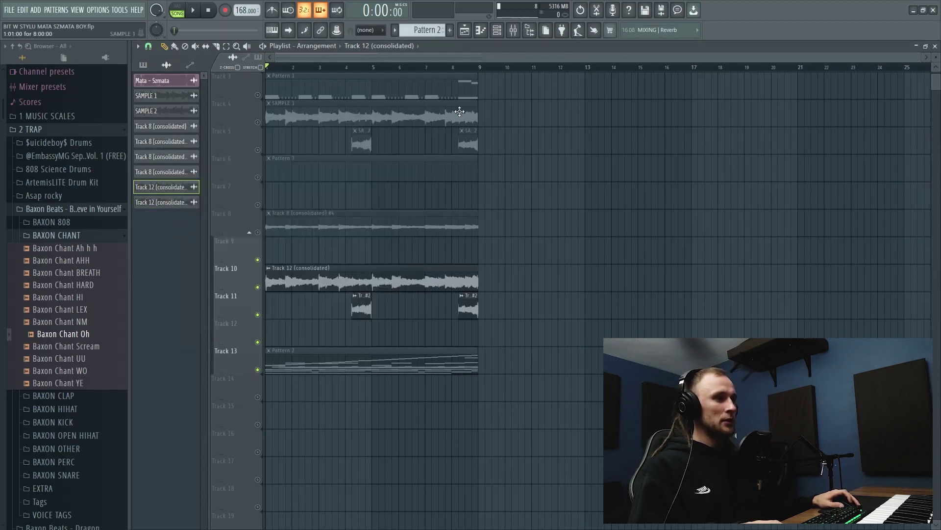
left_click(513, 30)
left_click(244, 69)
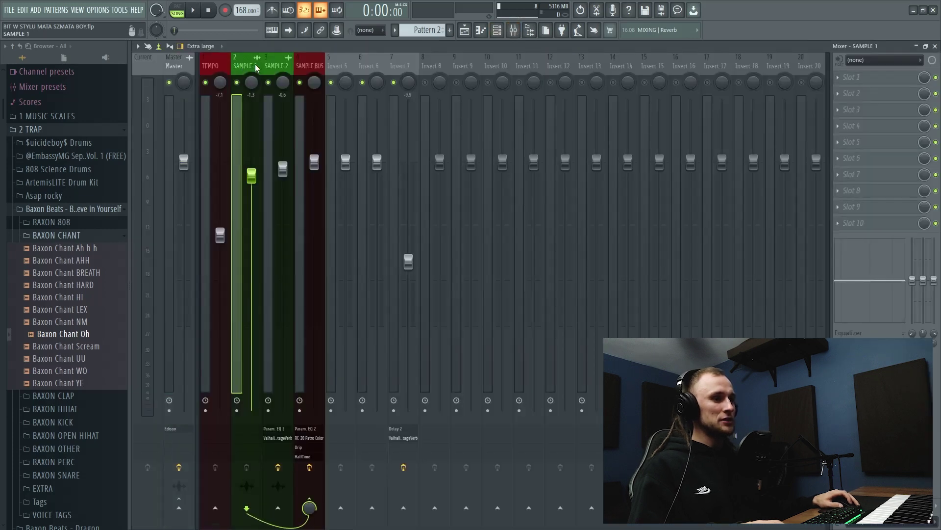
left_click(275, 66)
key("F9")
left_click(432, 140)
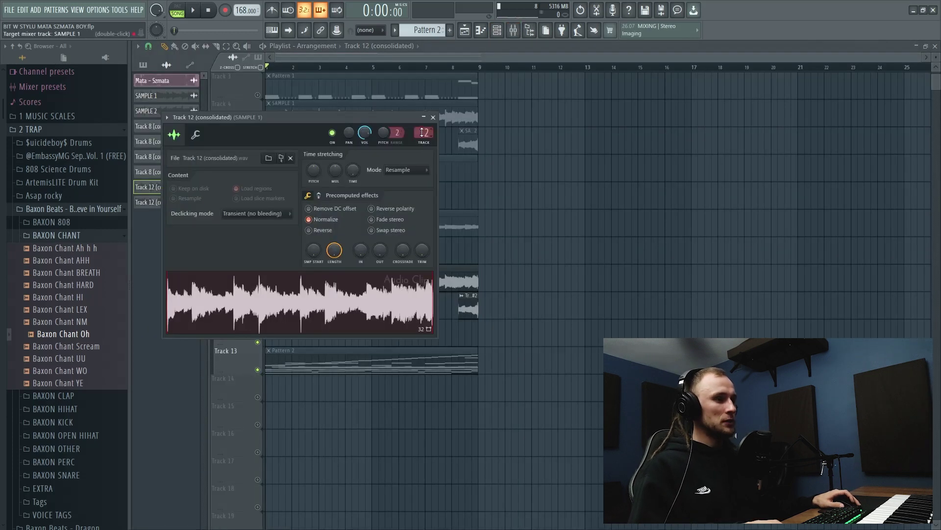
left_click(445, 130)
left_click(432, 140)
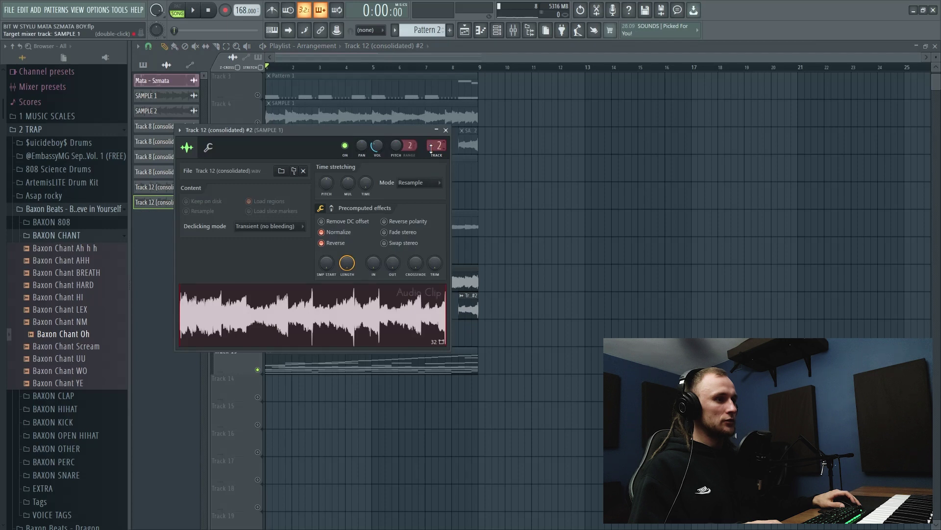
Play the arrangement while adjusting the sample's channel volume and checking the SAMPLE 2 and SAMPLE BUS mixer tracks
key("F9")
key("space")
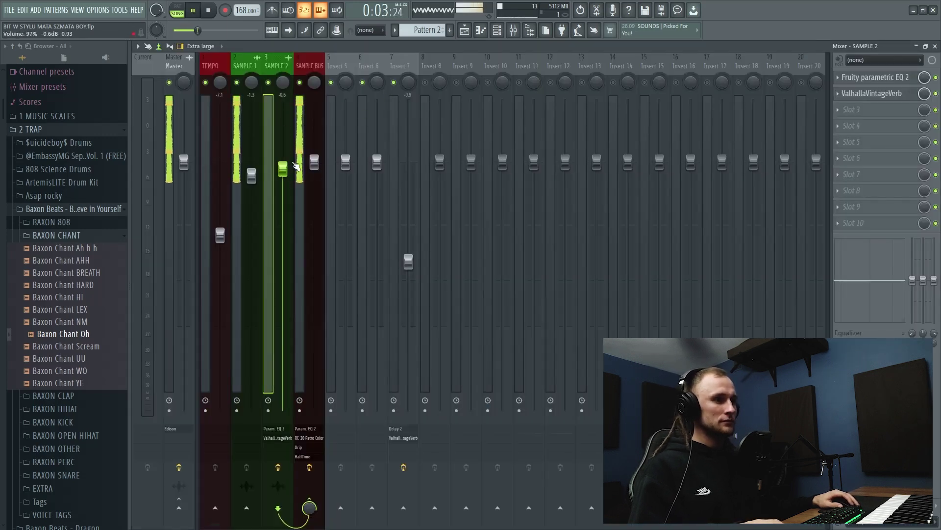
left_click(497, 30)
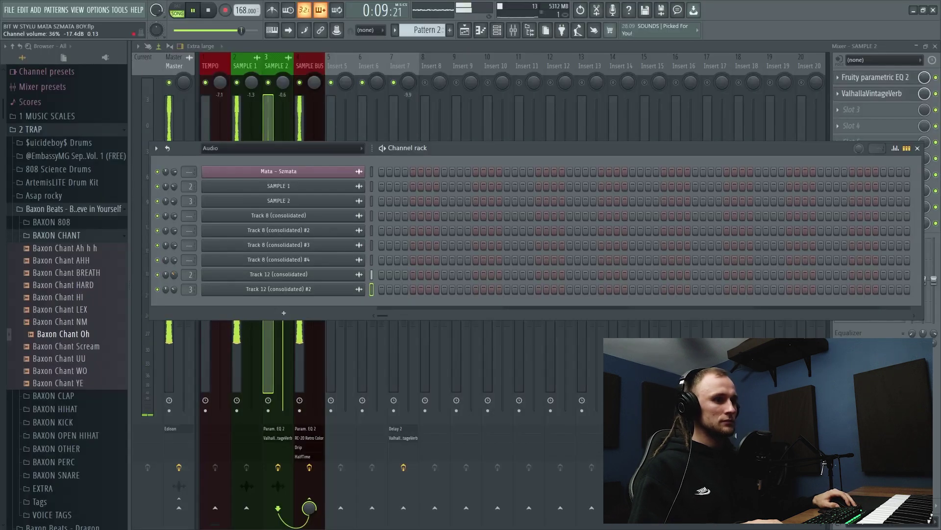
left_click(266, 62)
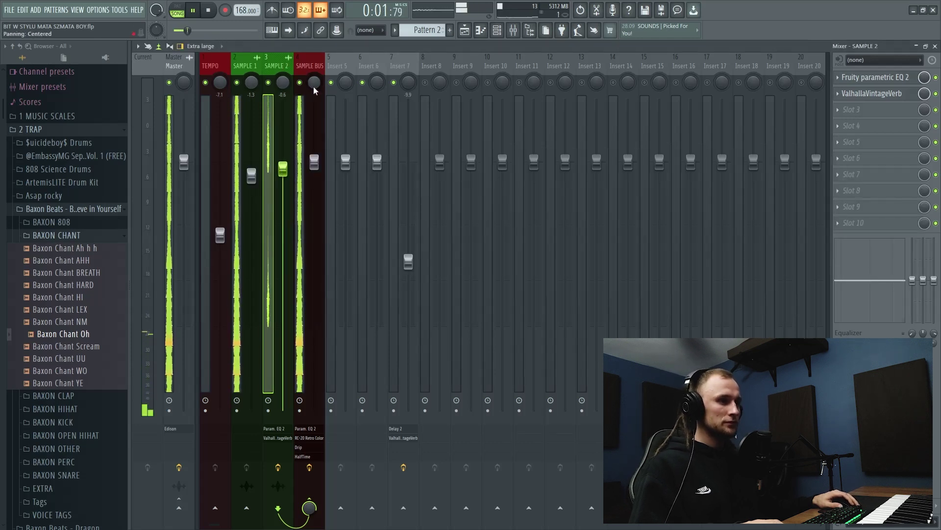
left_click(307, 70)
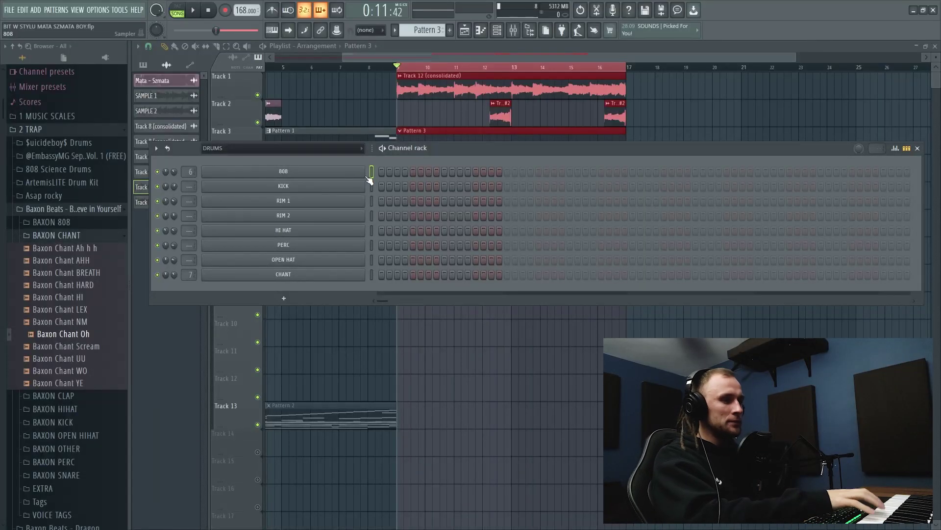
Fill the HI HAT channel of Pattern 3 every two steps and set its piano roll snap to 1/2 step
left_click(370, 230)
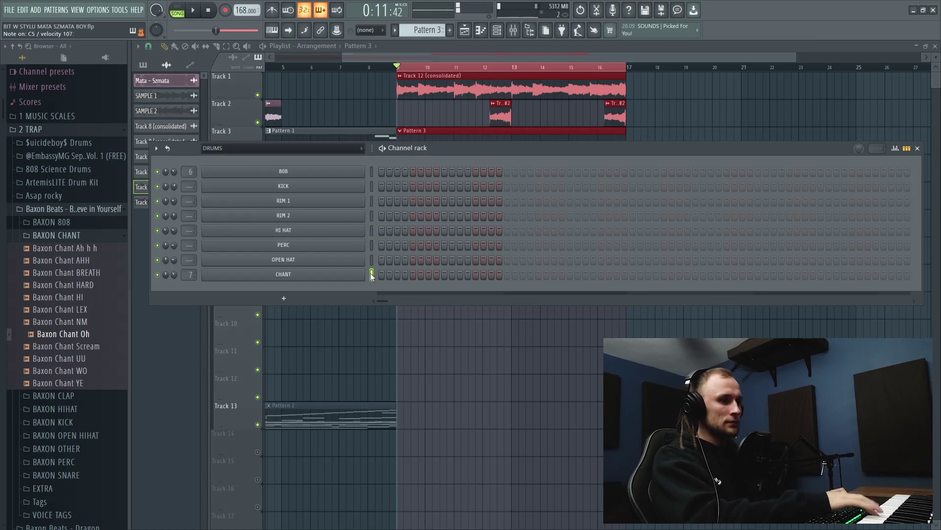
right_click(364, 229)
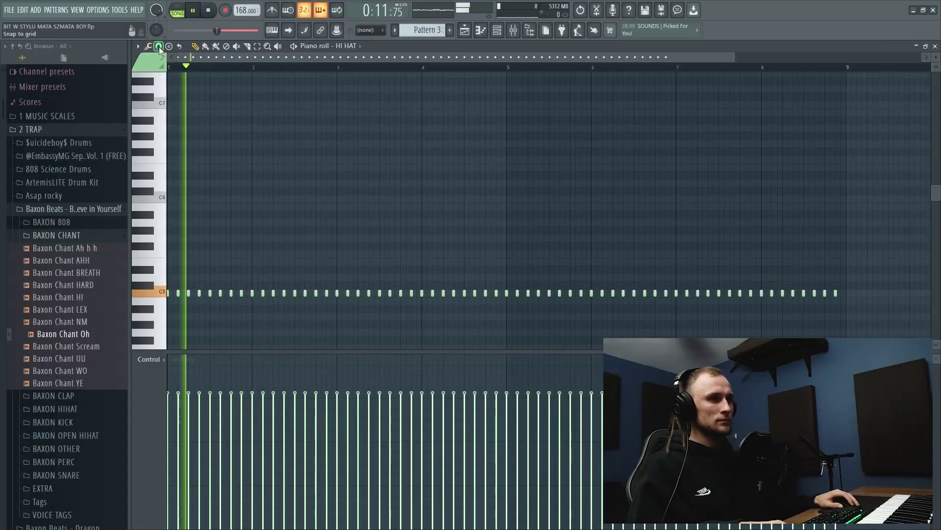
left_click(159, 47)
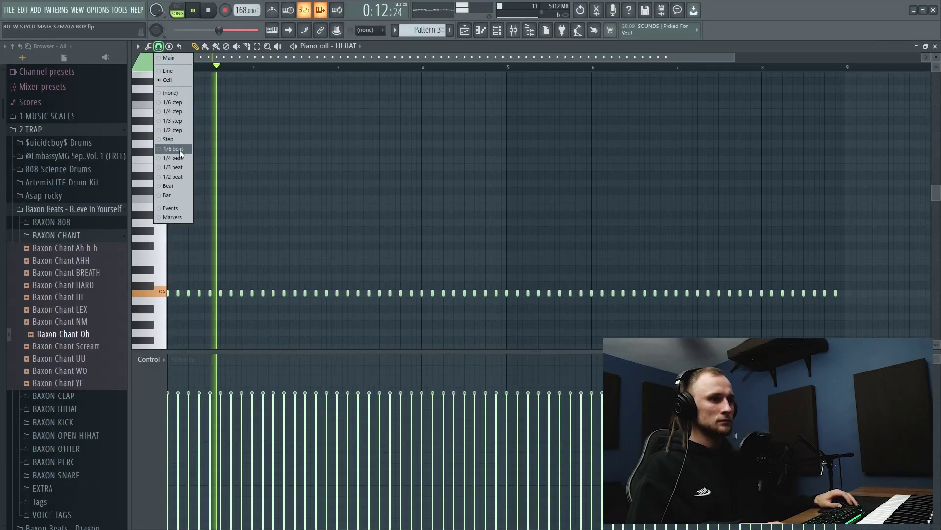
left_click(174, 130)
Add extra C5 hi-hat notes as a roll at the start of bar 1 and a double hit at bar 3
scroll(196, 206, "up", 3)
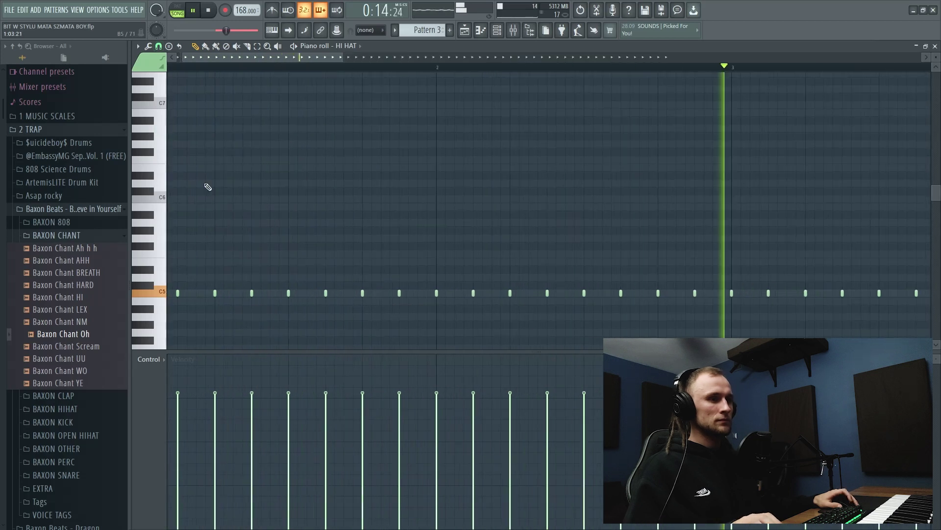
scroll(229, 252, "up", 3)
scroll(247, 76, "left", 2)
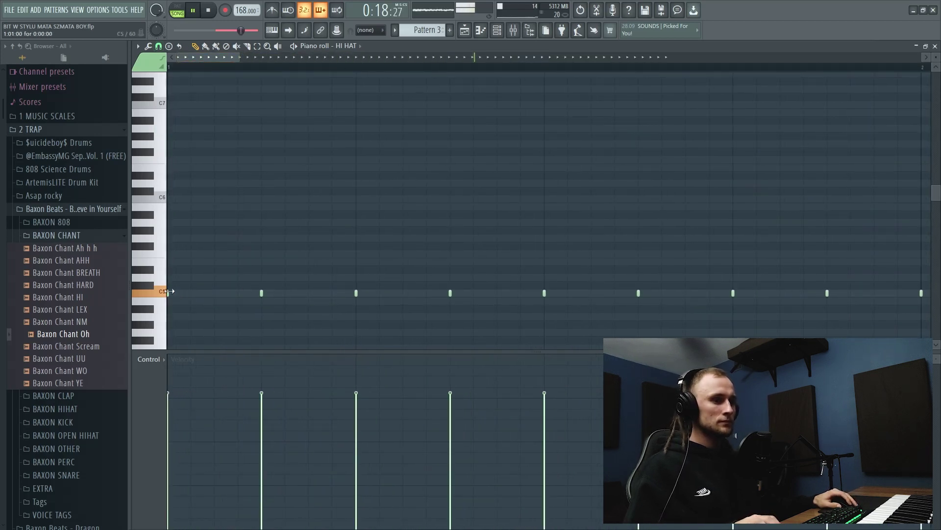
left_click(239, 294)
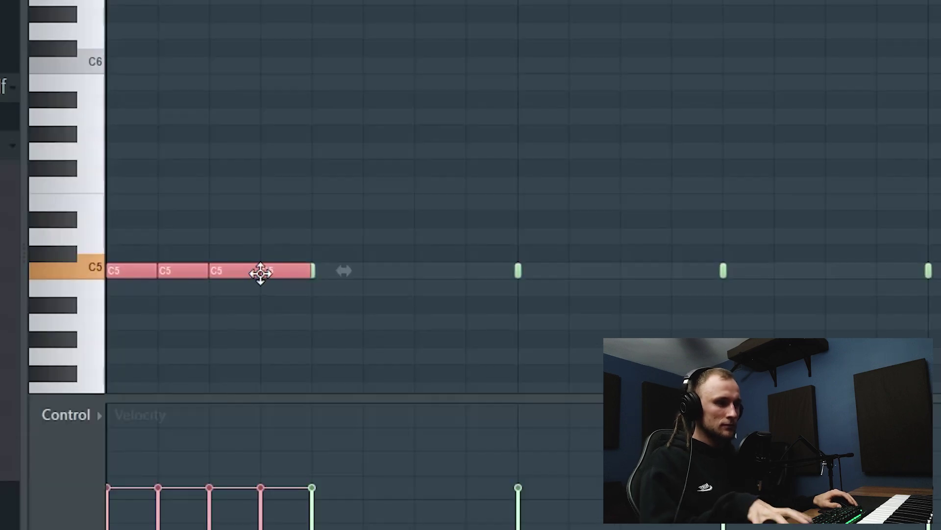
scroll(265, 260, "down", 3)
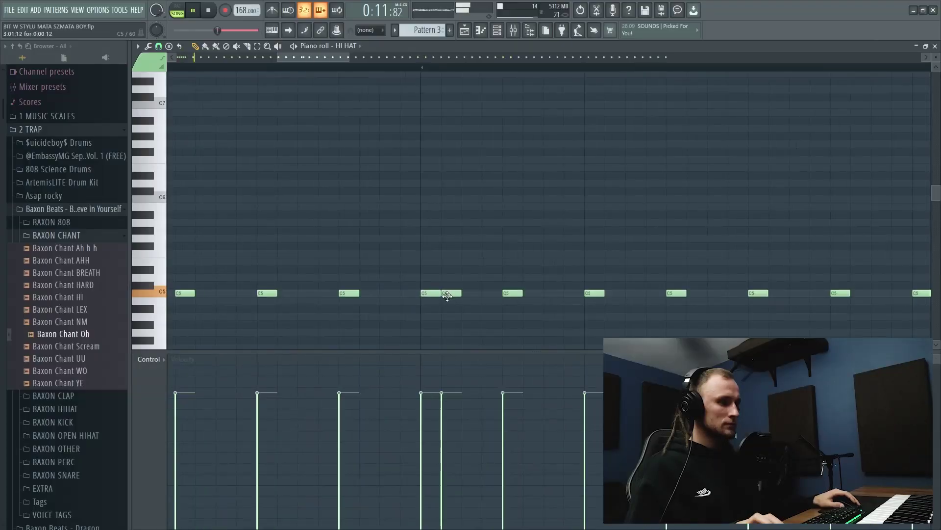
scroll(447, 296, "down", 5)
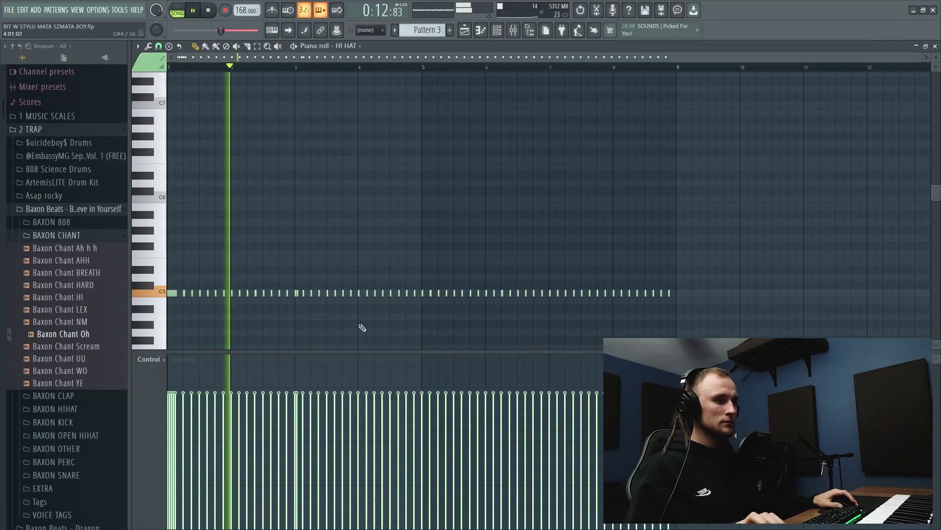
Repeat the C5 hi-hat roll at the start of bar 5 and the double hit at bar 7, removing the misplaced note
scroll(436, 307, "up", 6)
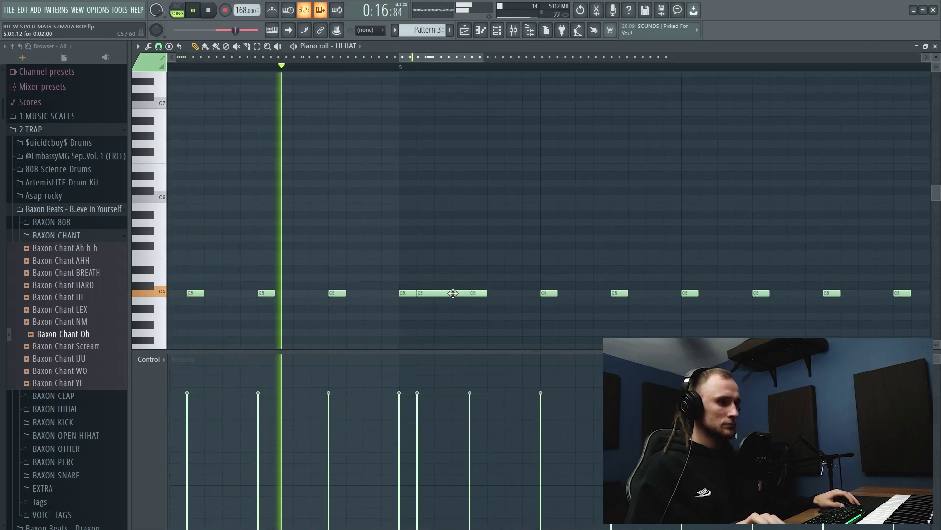
right_click(453, 293)
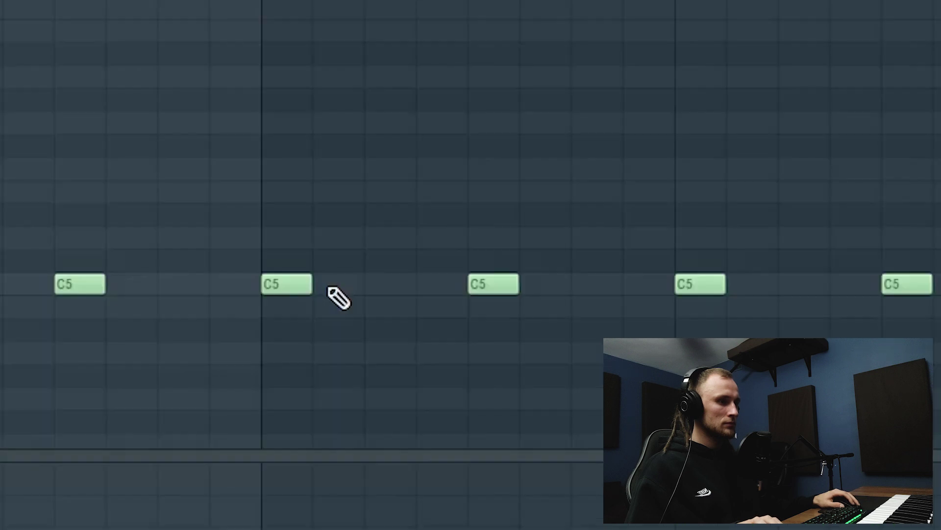
scroll(439, 283, "down", 3)
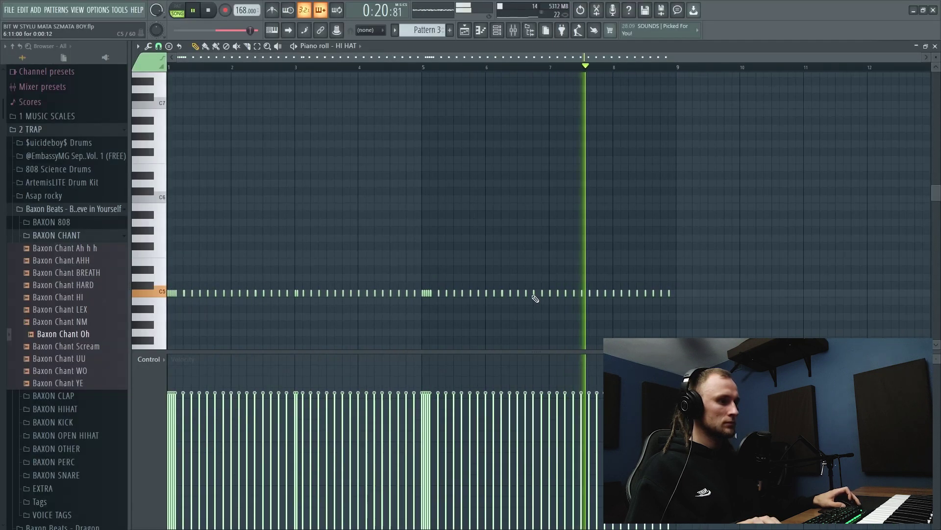
scroll(539, 296, "up", 4)
scroll(506, 293, "down", 3)
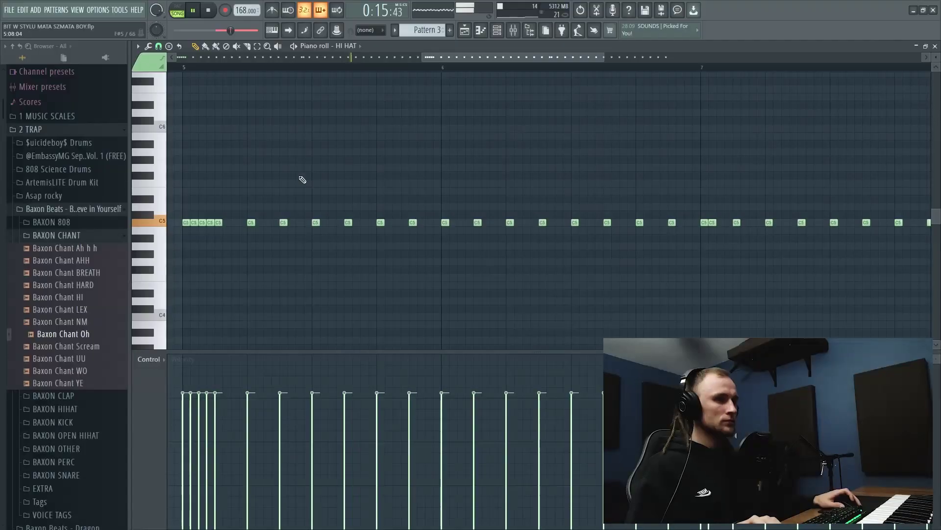
Set the piano roll snap to 1/3 beat and add three A4 hi-hat triplet notes on the second beat of bar 6
left_click(159, 47)
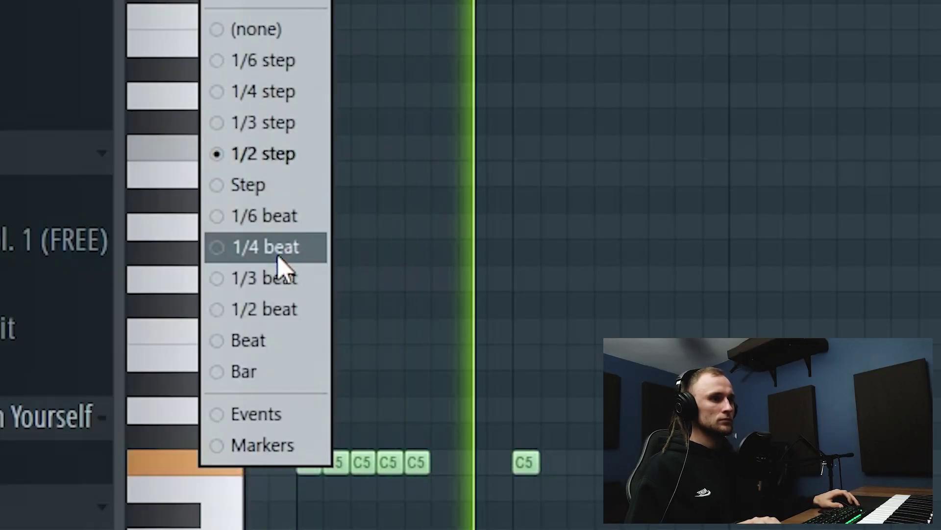
left_click(178, 159)
left_click(509, 246)
left_click(534, 246)
left_click(557, 245)
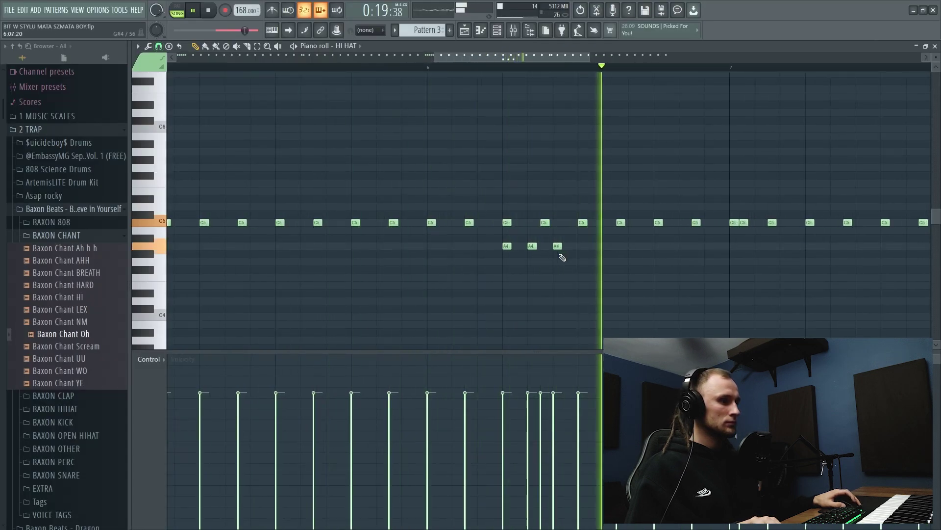
Lower the velocity of the A4 triplet notes and the C5 hi-hat notes selected with them in bar 6 slightly
scroll(559, 247, "down", 3)
left_click_drag(538, 236, 588, 257)
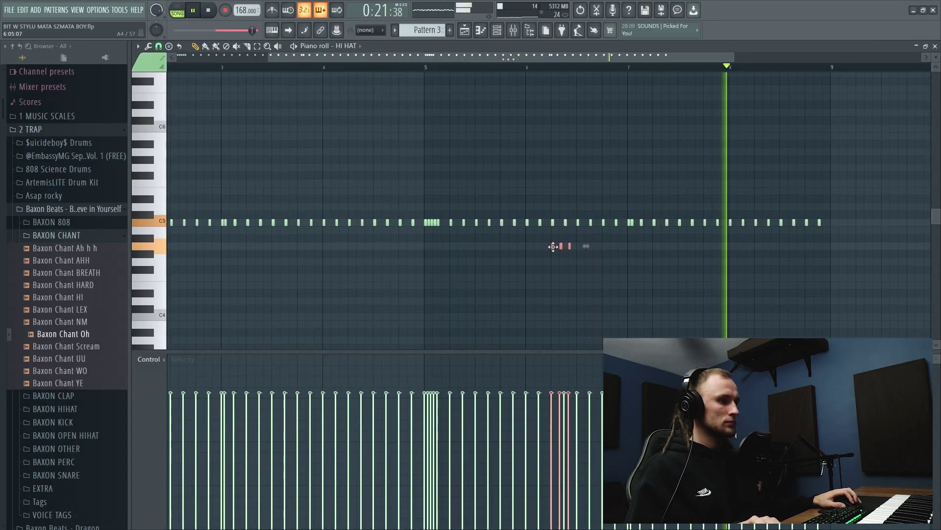
scroll(550, 245, "down", 2)
left_click(536, 263)
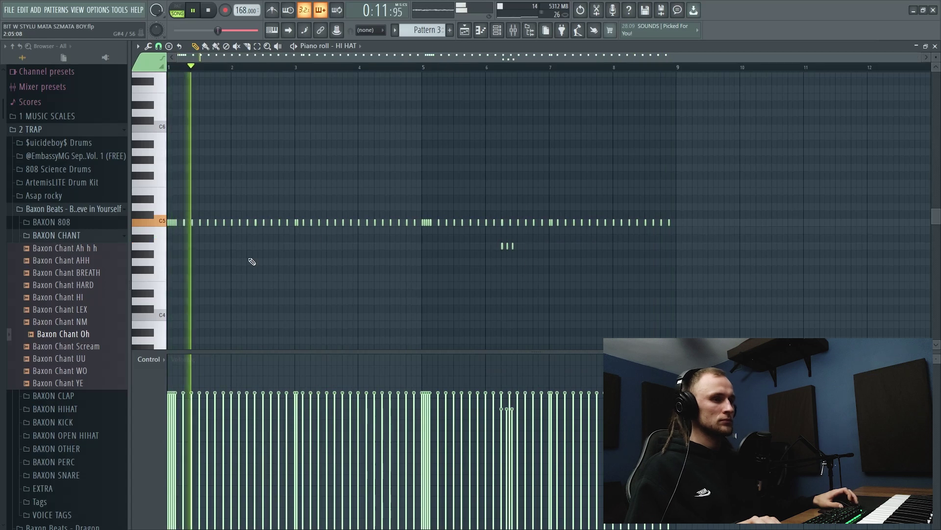
Add three matching A4 hi-hat triplet notes on the second beat of bar 2
scroll(252, 263, "up", 2)
left_click(253, 246)
left_click(262, 245)
left_click(273, 246)
scroll(275, 247, "down", 3)
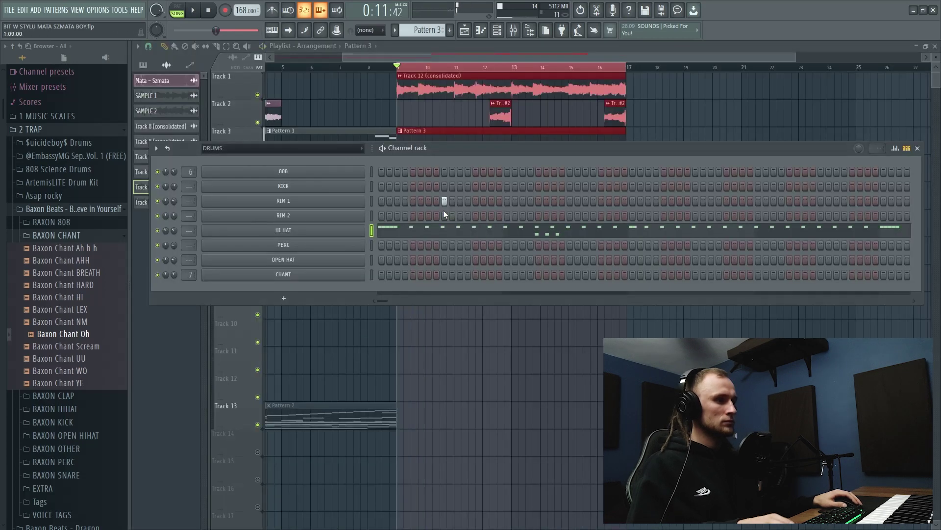
Program layered RIM 1 and RIM 2 hits on steps 9, 25, 41 and 57 of Pattern 3
left_click(444, 215)
left_click(570, 201)
left_click(570, 215)
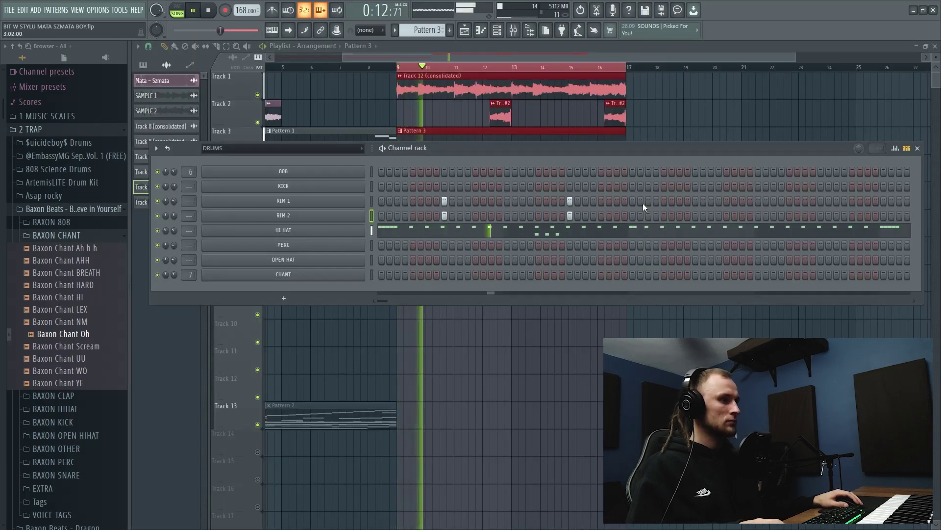
left_click(695, 201)
left_click(695, 215)
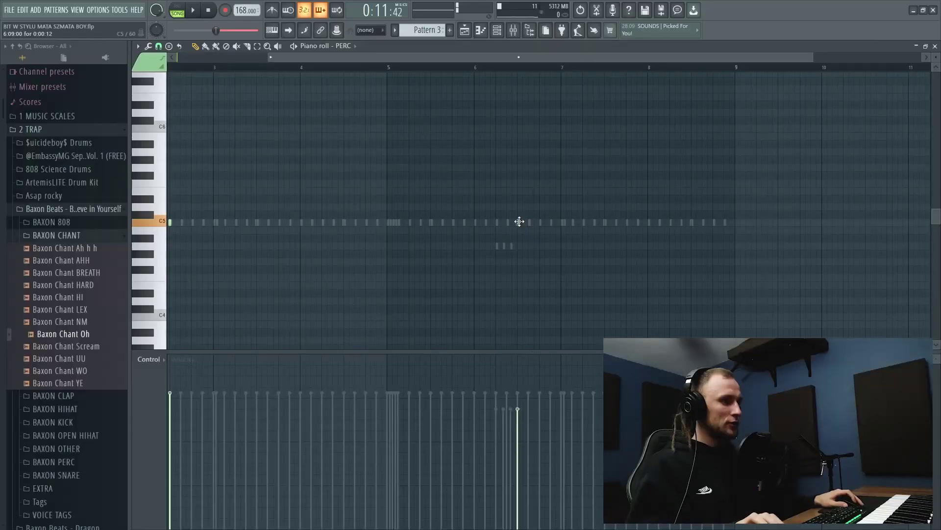
Place the PERC channel's C5 notes on the third beat of bars 2 and 6 with matching velocities
scroll(520, 221, "down", 2)
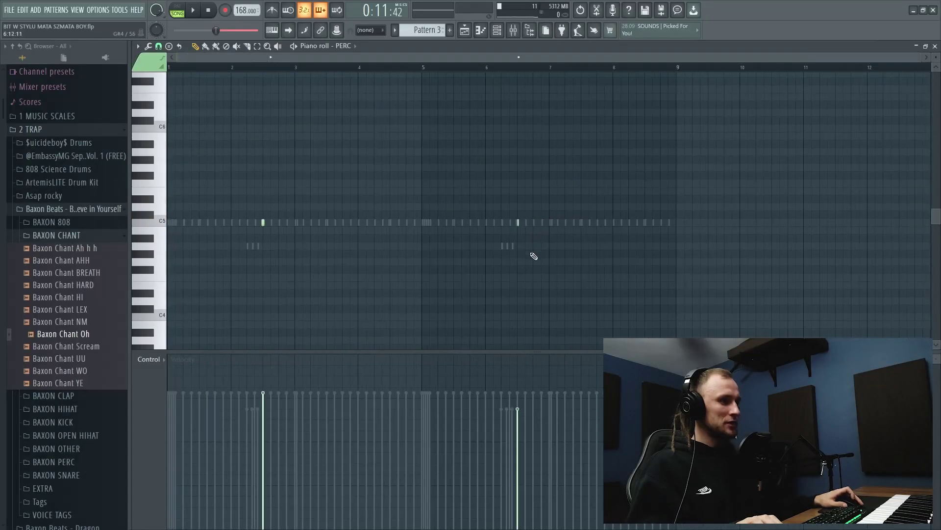
left_click(520, 392)
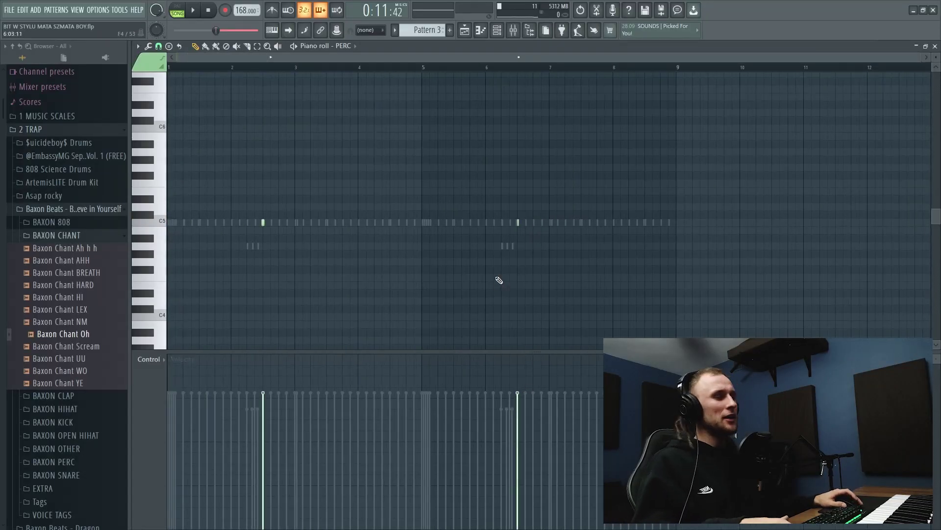
key("F7")
Add a CHANT hit on the first step and set its channel volume to 37% while listening to the arrangement
key("space")
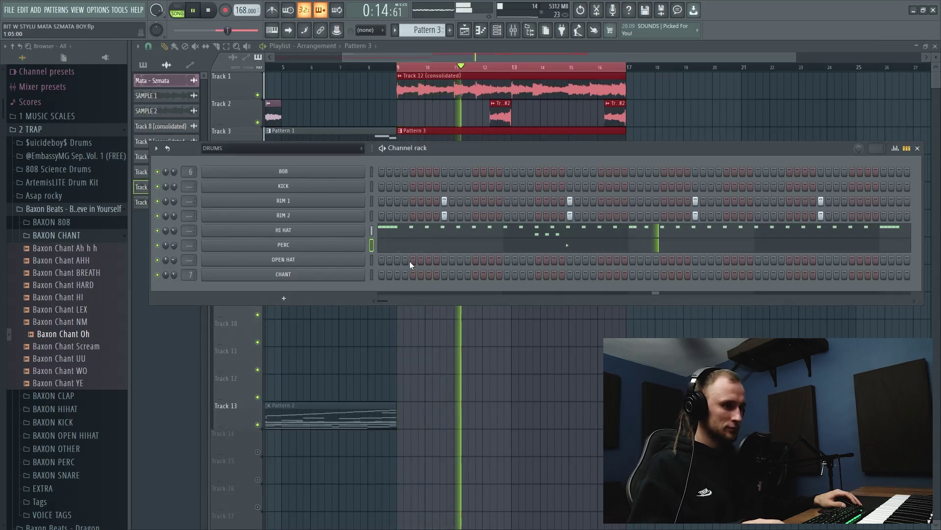
right_click(372, 261)
left_click(387, 262)
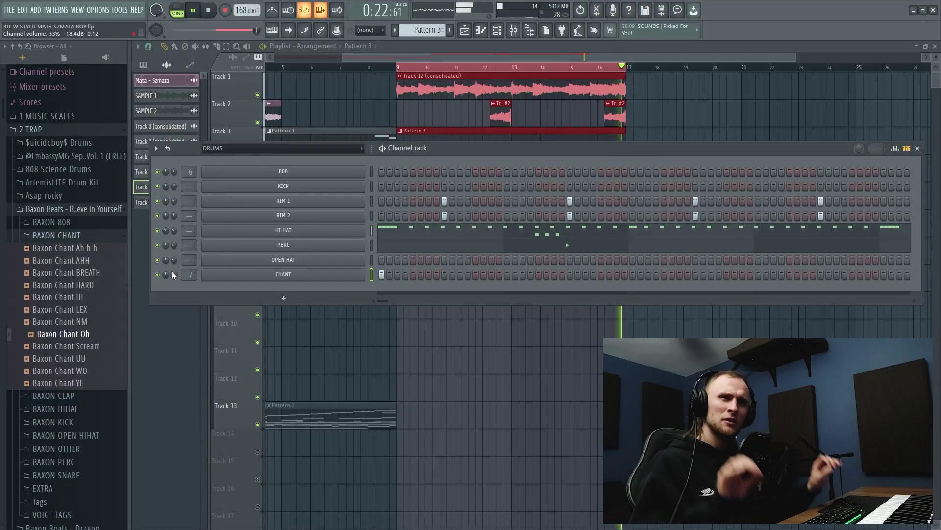
key("space")
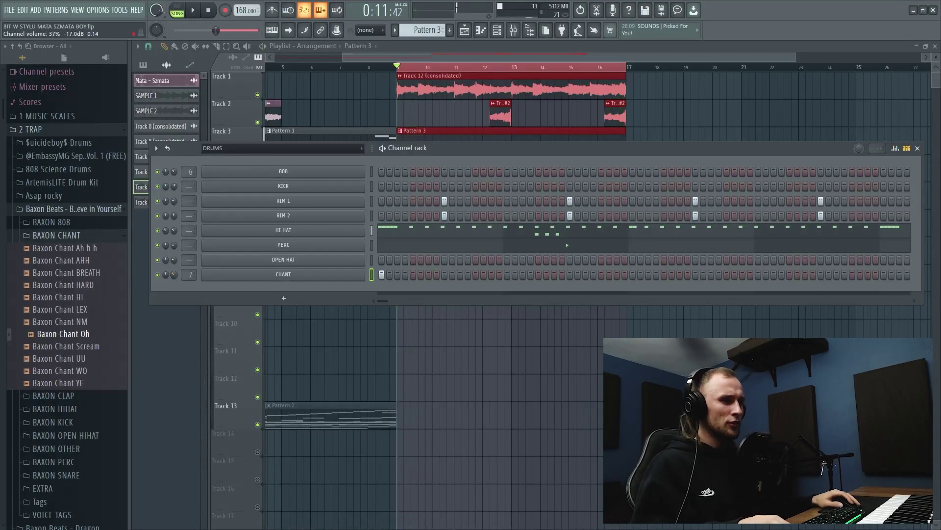
Open the CHANT channel's notes in the piano roll
right_click(322, 274)
left_click(385, 274)
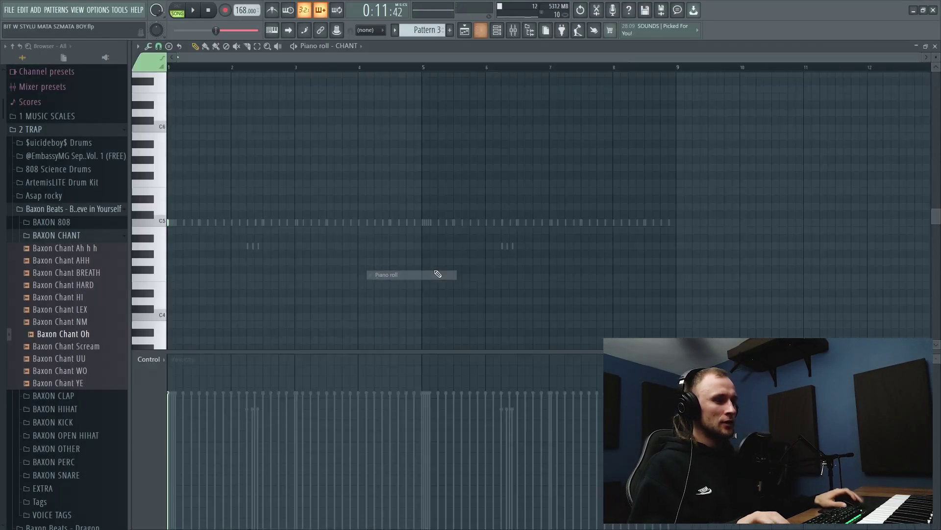